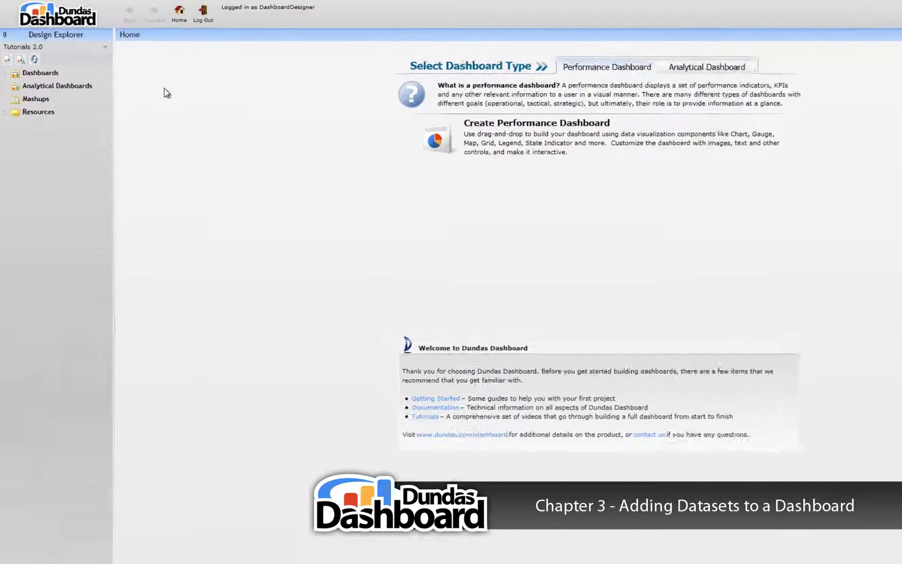
Create a new dashboard named 4.1.3 in the Dashboards folder.
click(130, 92)
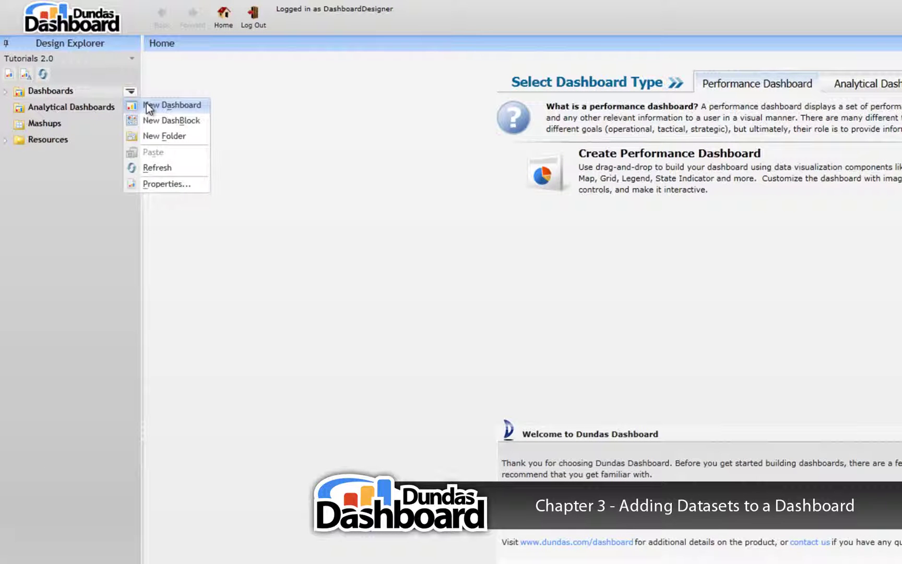
click(146, 104)
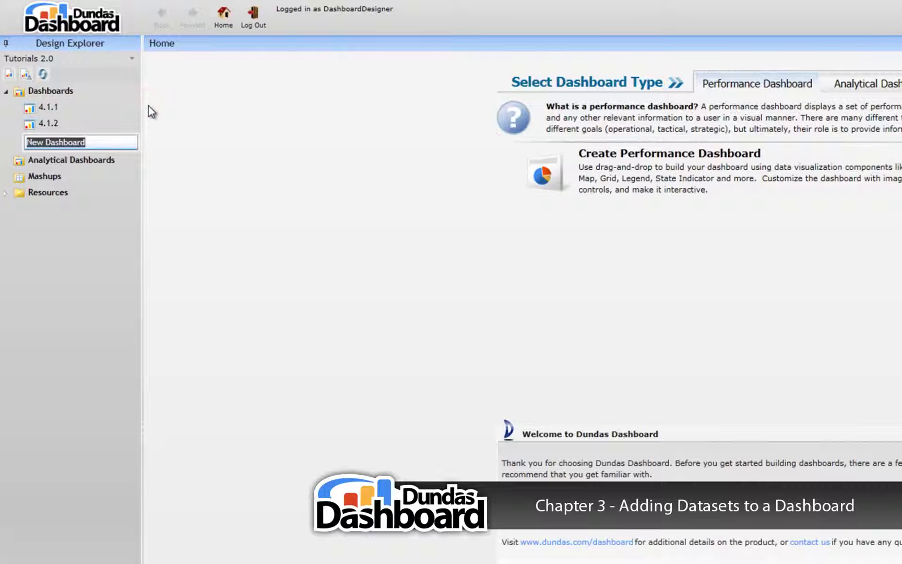
text(4.1.3)
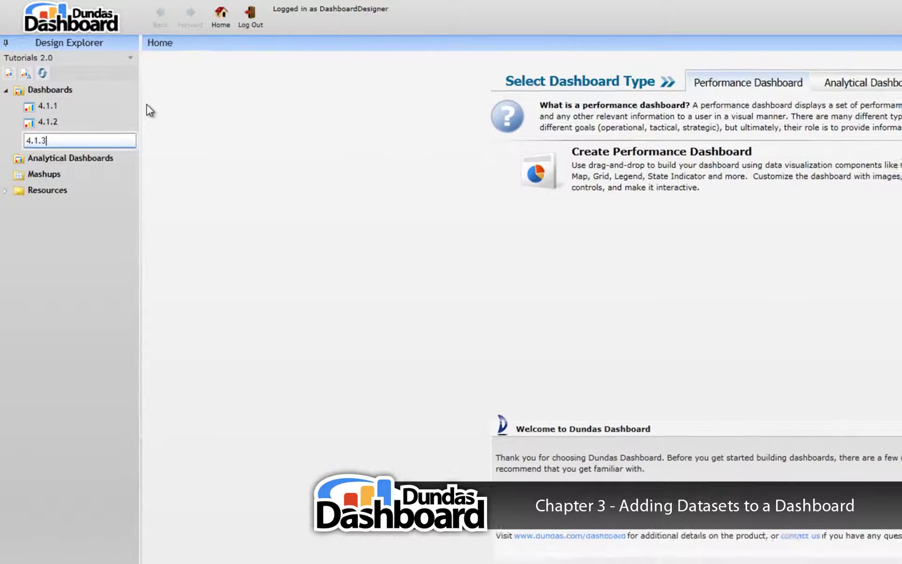
key(Return)
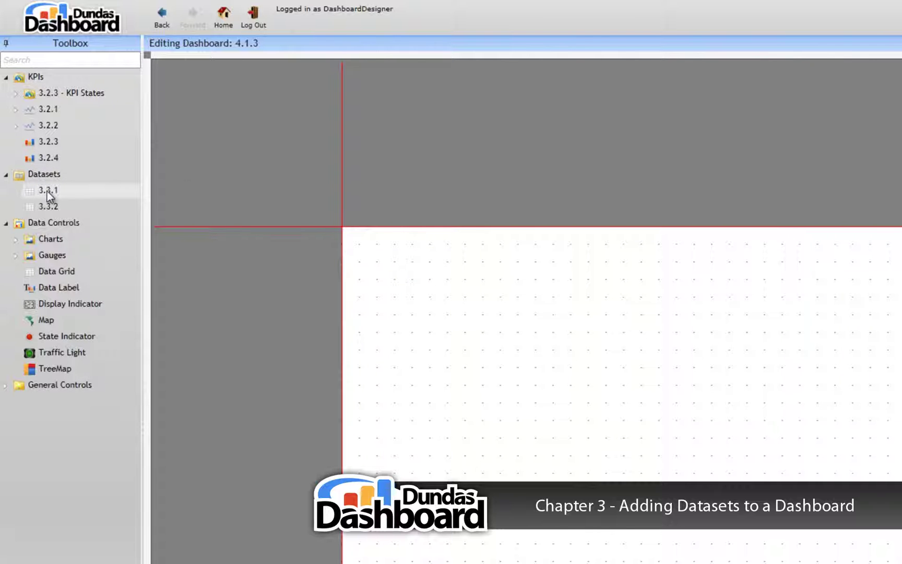
Drop dataset 3.3.1 onto the canvas as a data grid, accepting the wizard's default settings.
drag(31, 190, 476, 334)
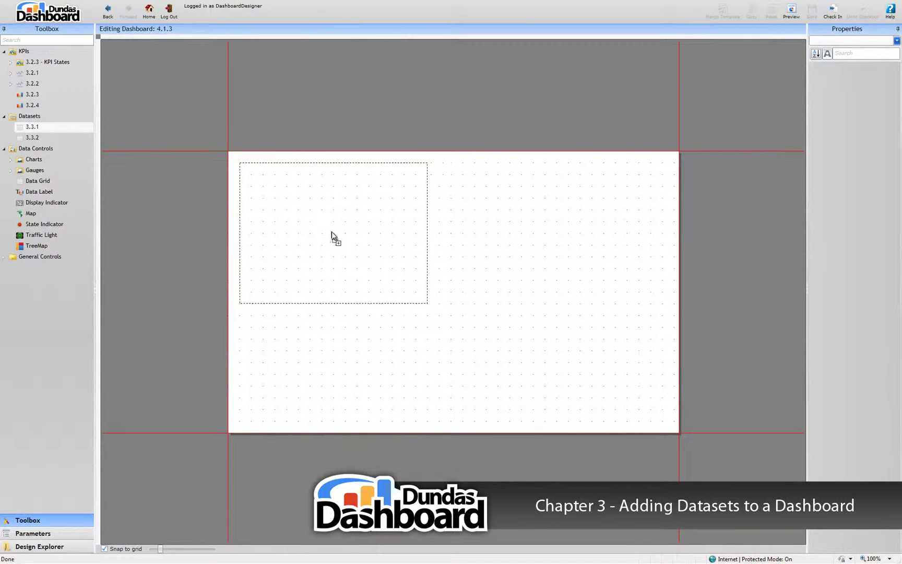
drag(332, 236, 333, 237)
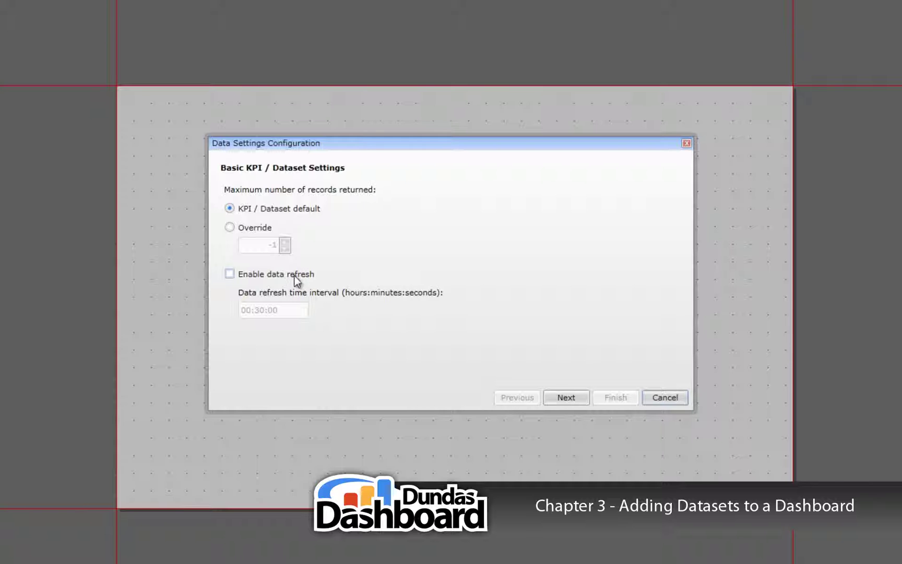
click(566, 398)
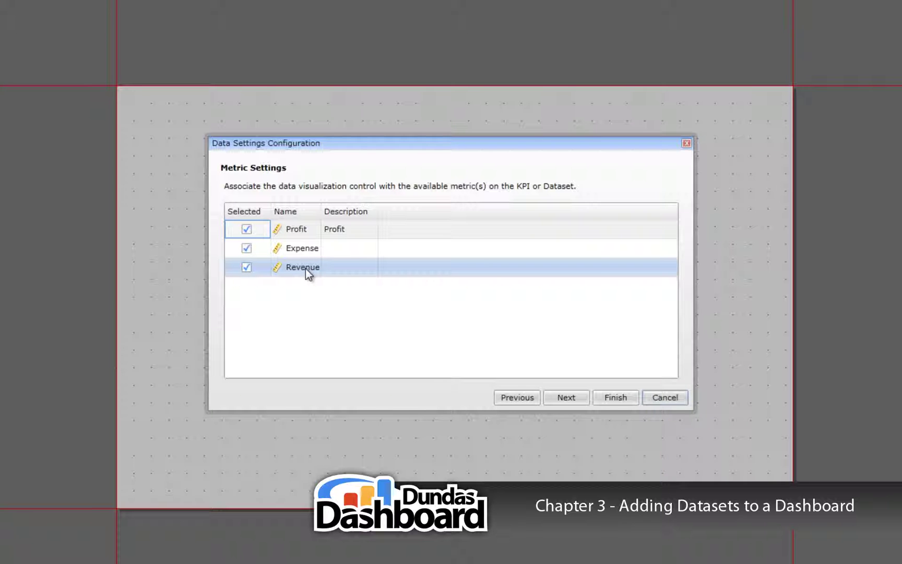
click(564, 398)
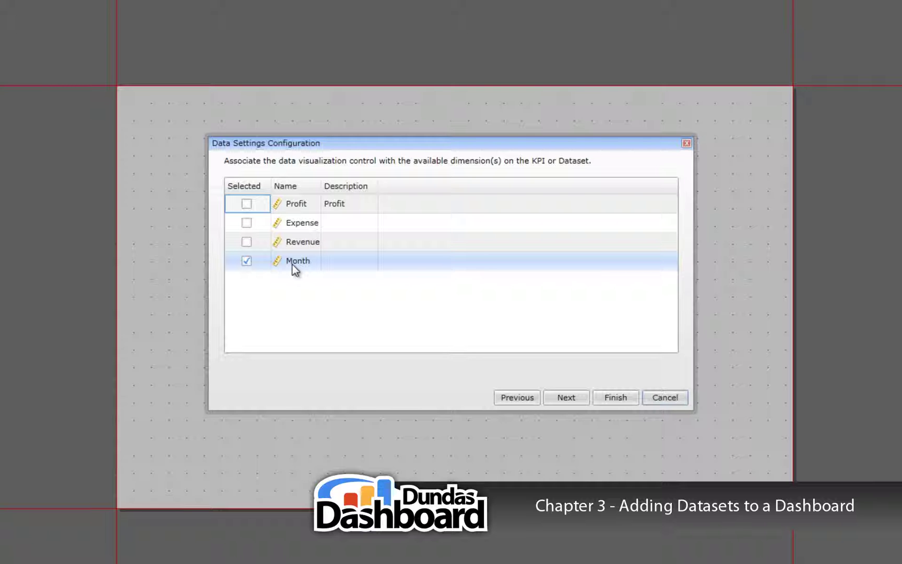
click(610, 397)
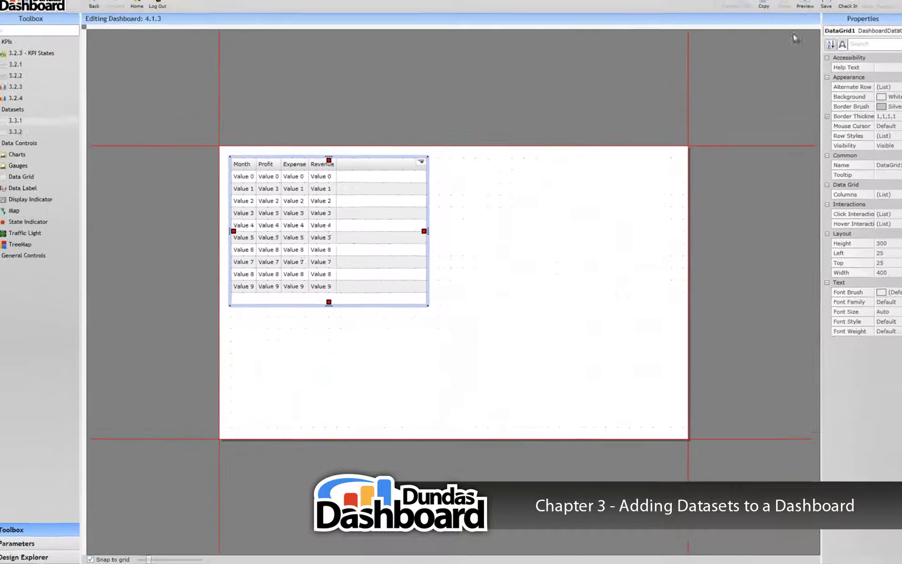
click(791, 11)
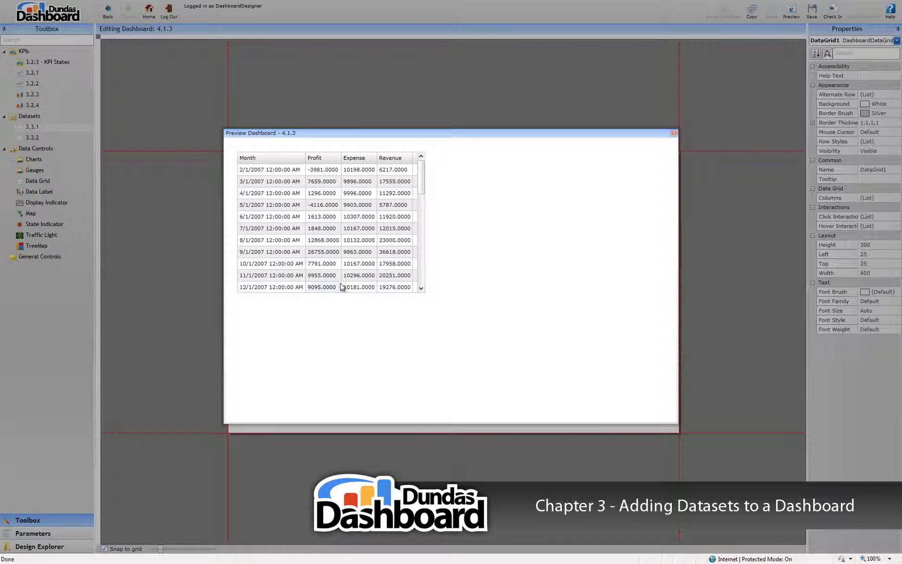
mouse_move(420, 176)
mouse_down()
mouse_move(421, 276)
mouse_move(426, 175)
mouse_up()
click(673, 133)
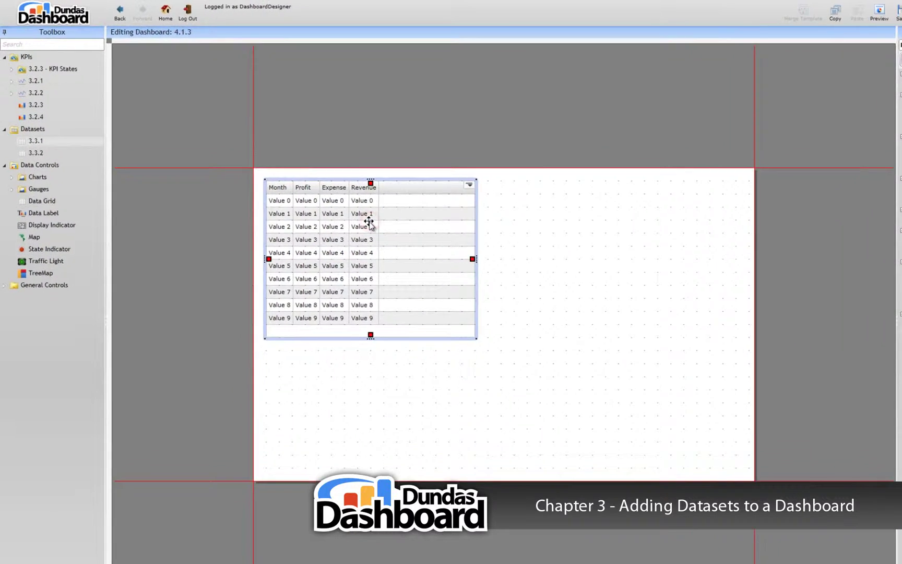
Delete the data grid and place a Bar Chart near the top left, widened across the page.
key(Delete)
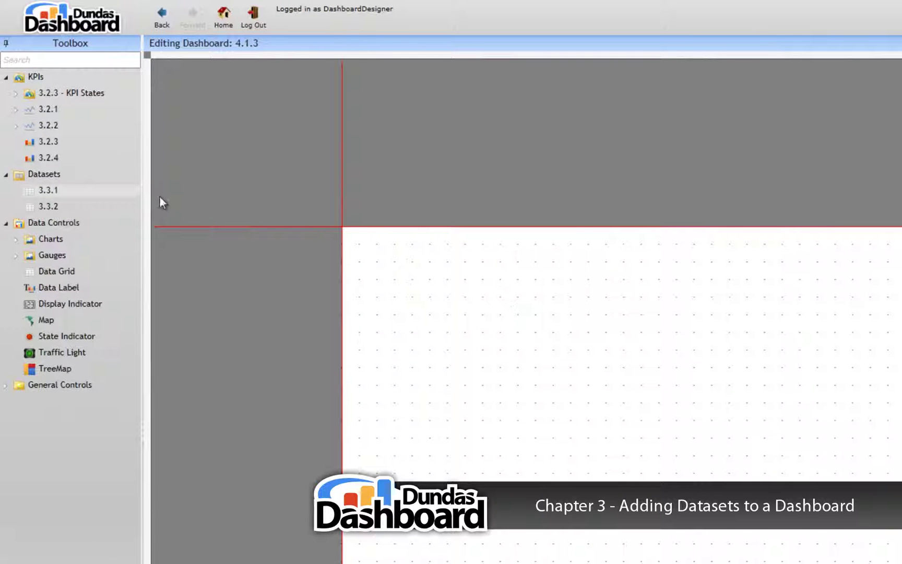
click(16, 240)
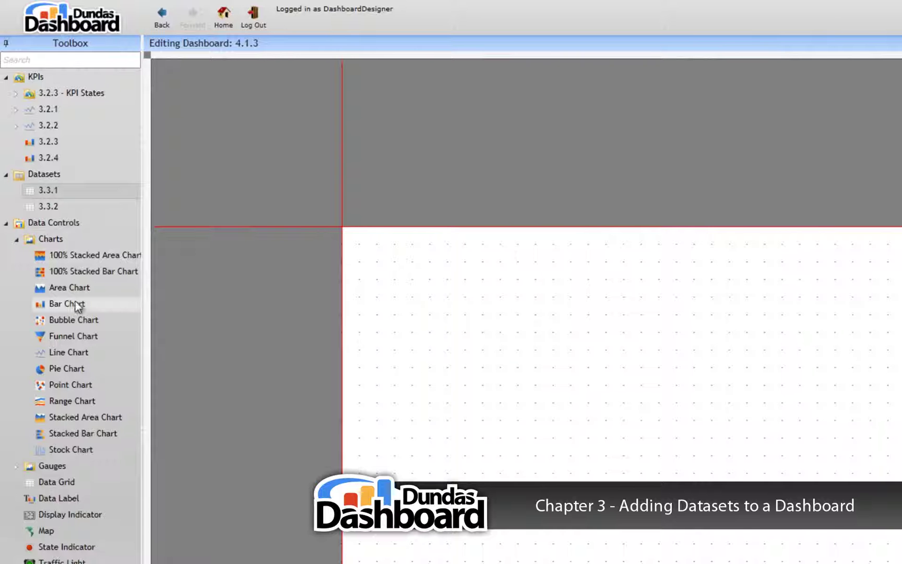
click(51, 306)
drag(52, 306, 479, 385)
drag(257, 245, 255, 244)
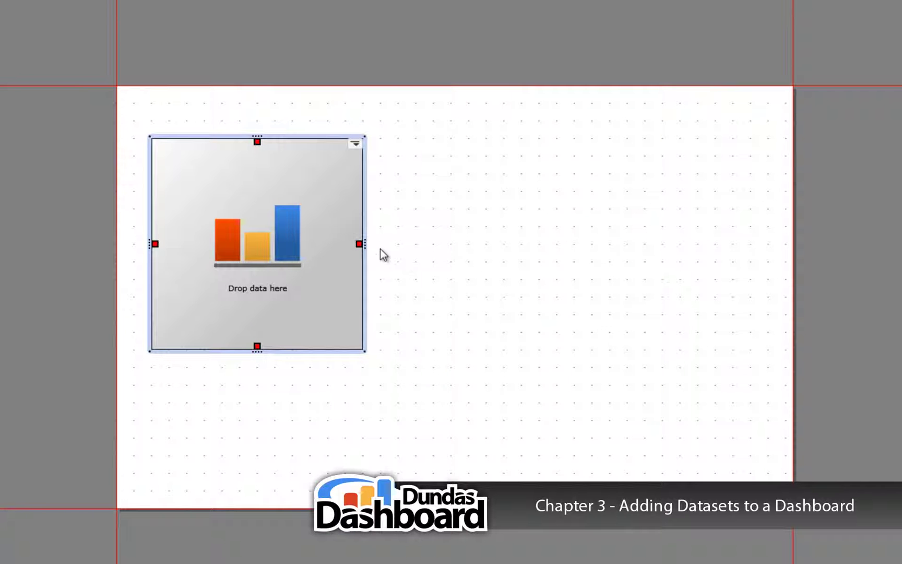
drag(368, 245, 768, 246)
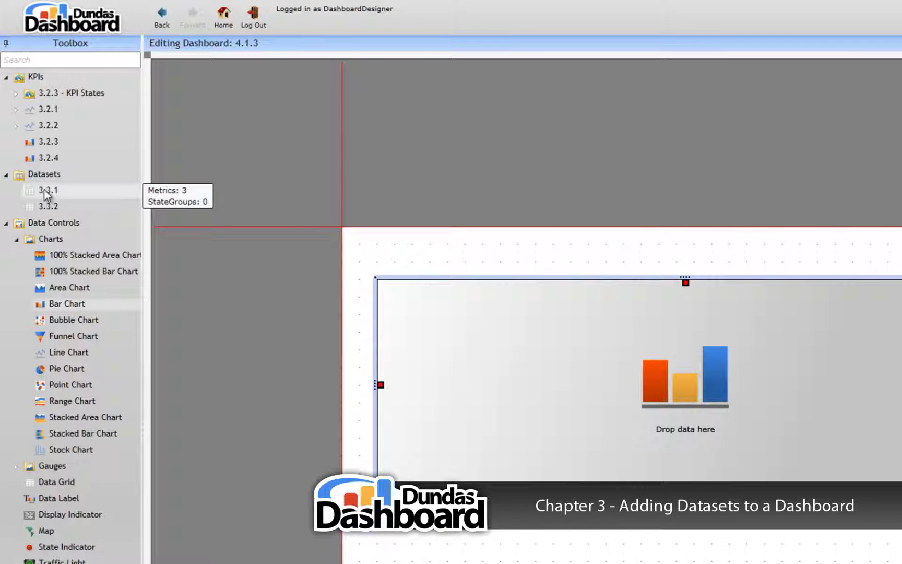
Bind dataset 3.3.1 to the bar chart with Revenue on the Y axis and Month on the X axis.
drag(40, 192, 689, 402)
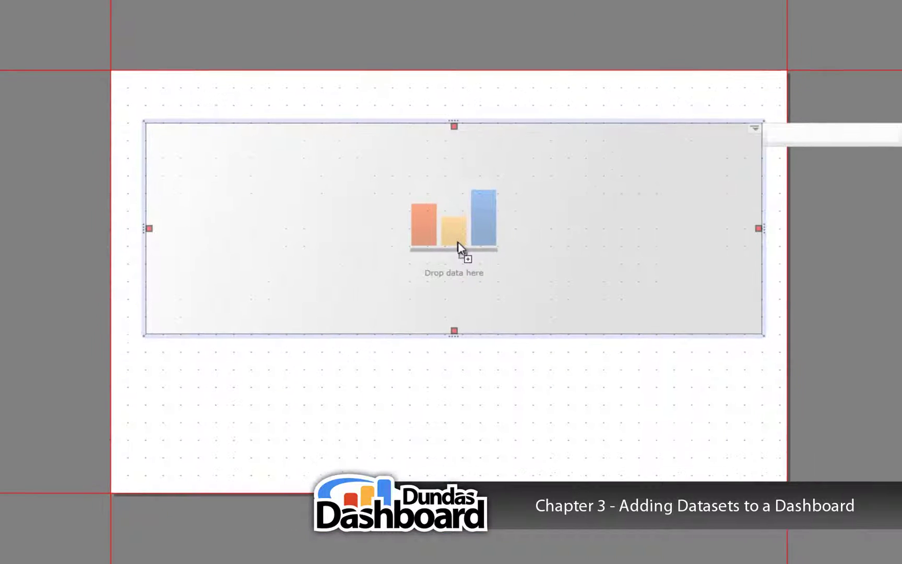
drag(458, 242, 456, 242)
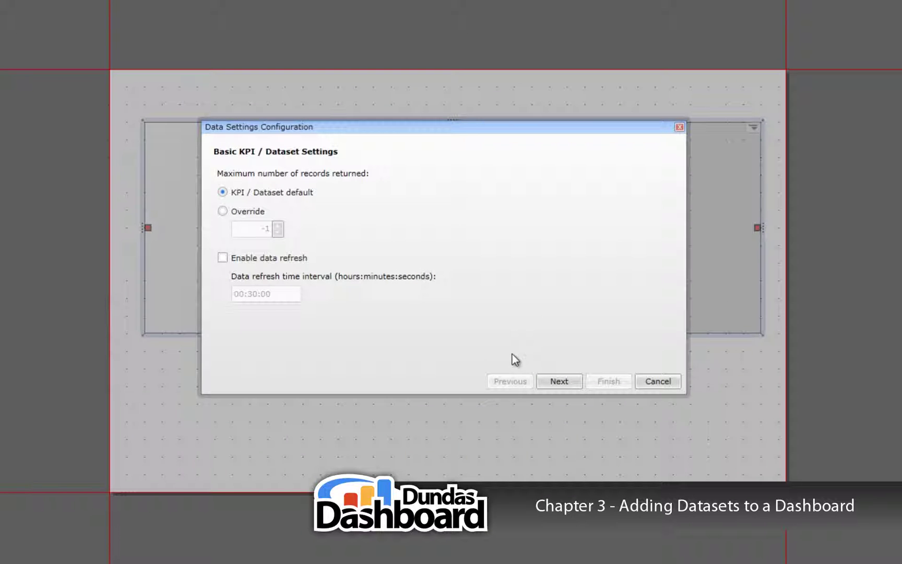
click(554, 380)
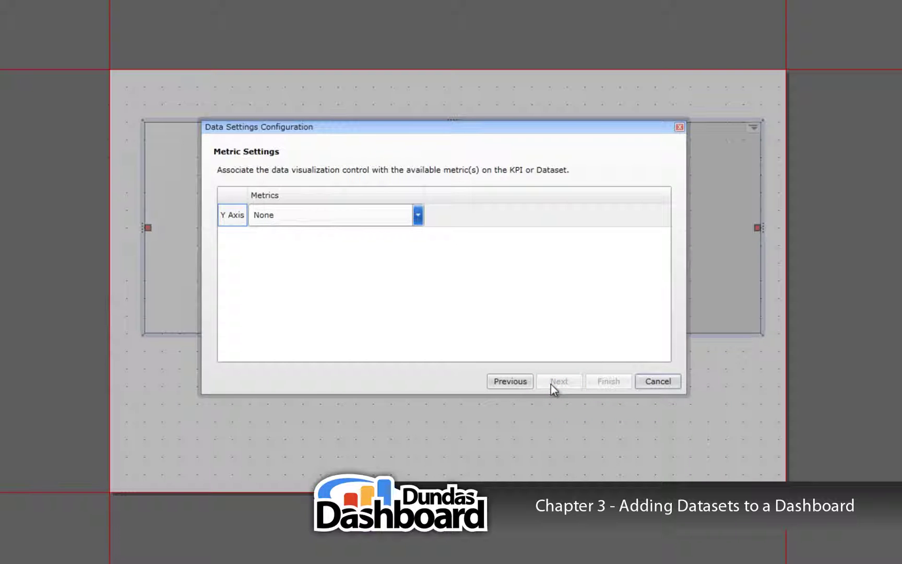
click(417, 216)
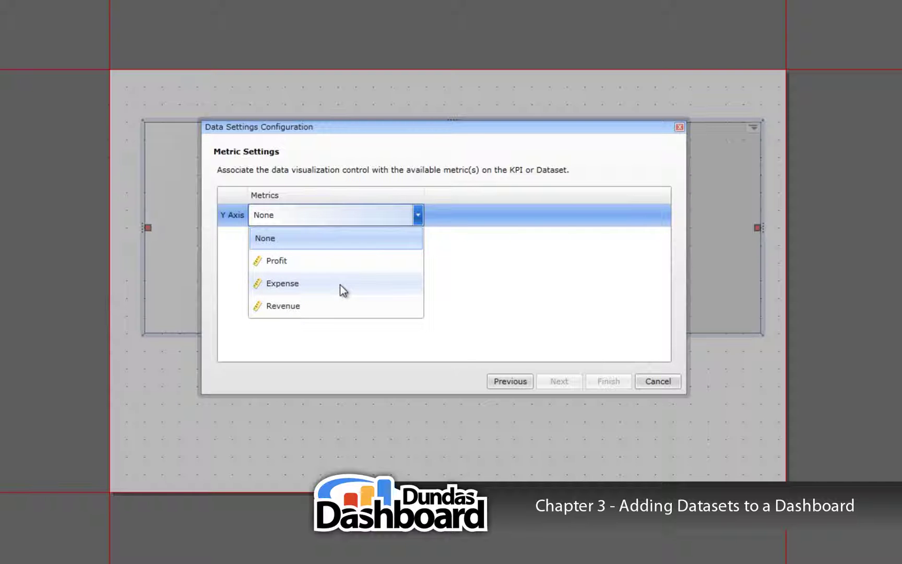
click(329, 307)
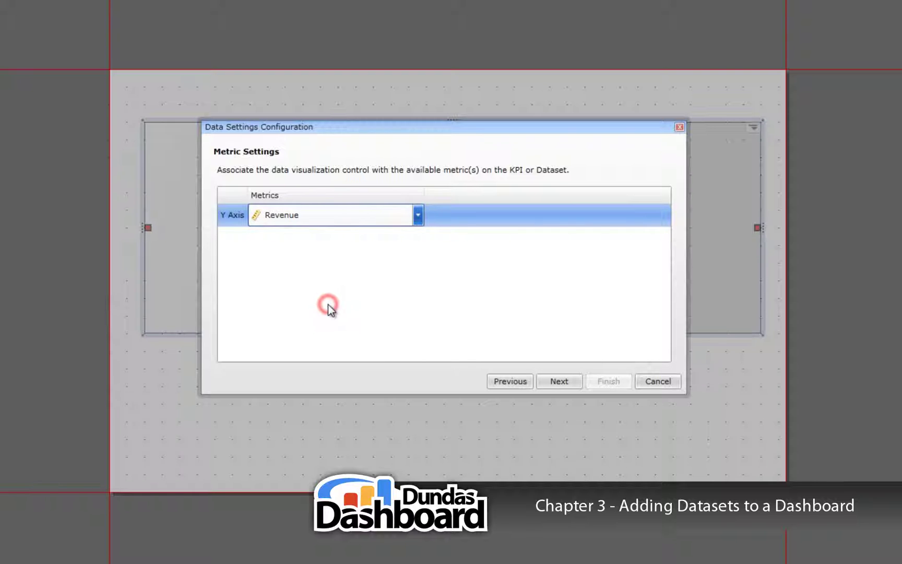
click(552, 382)
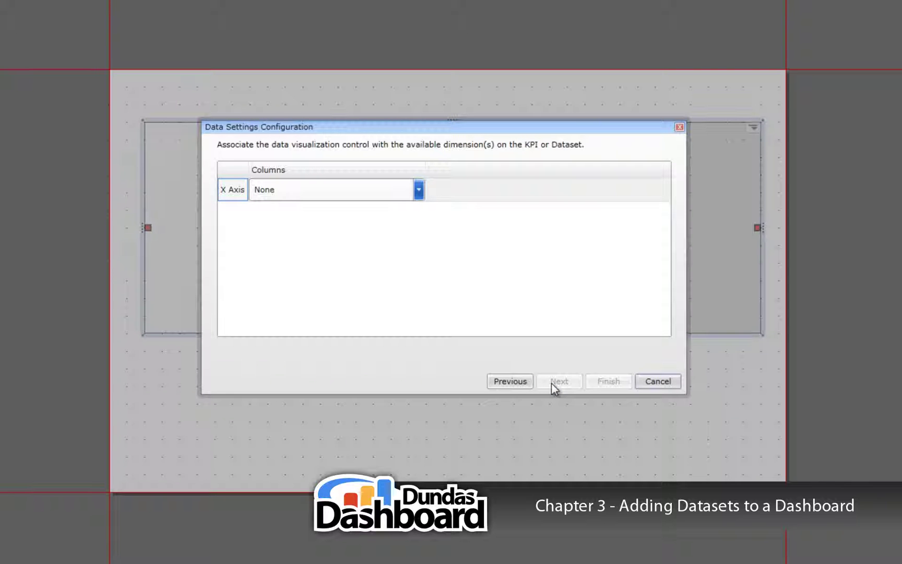
click(419, 190)
click(419, 190)
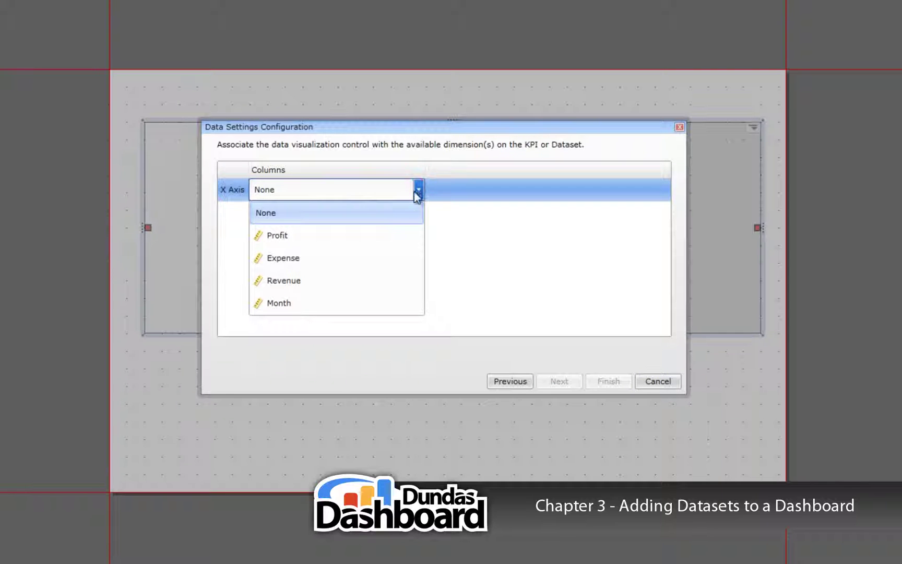
click(337, 300)
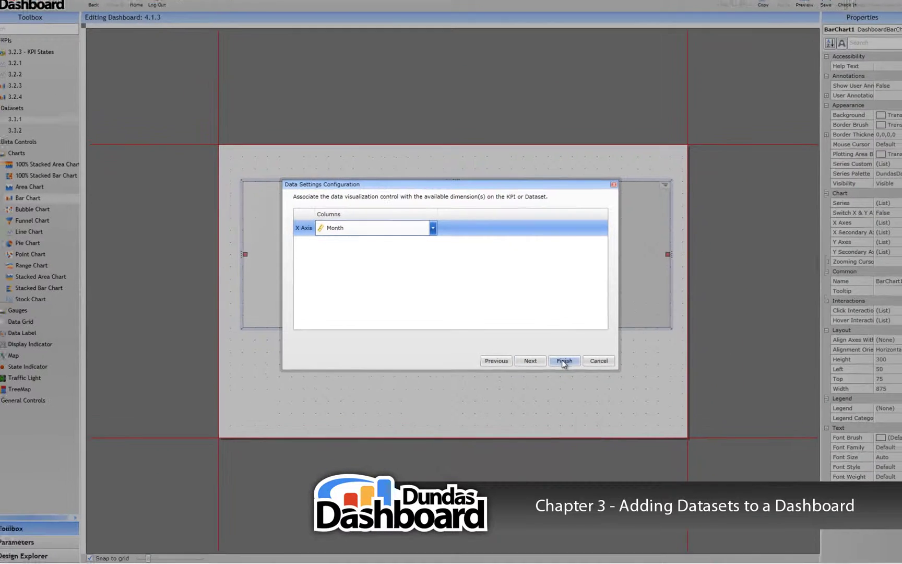
click(563, 361)
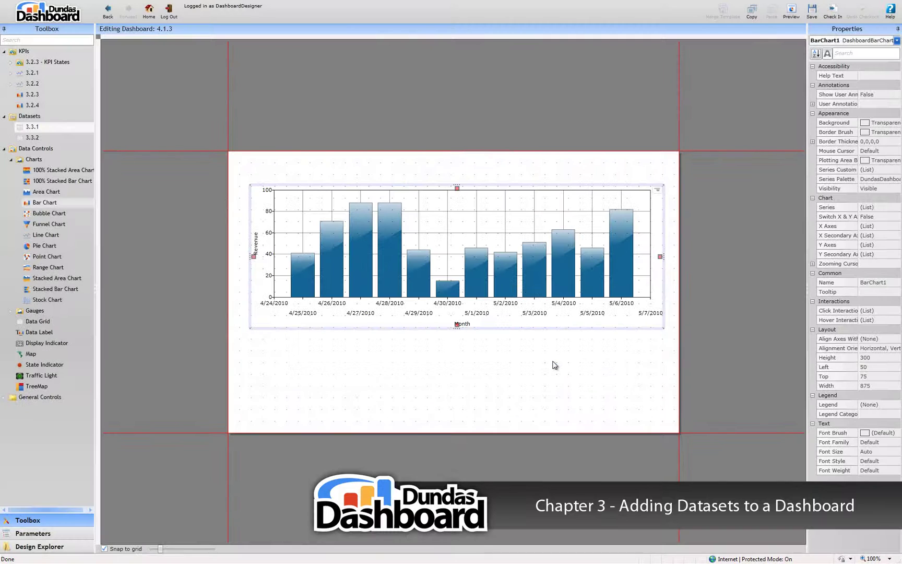
click(791, 11)
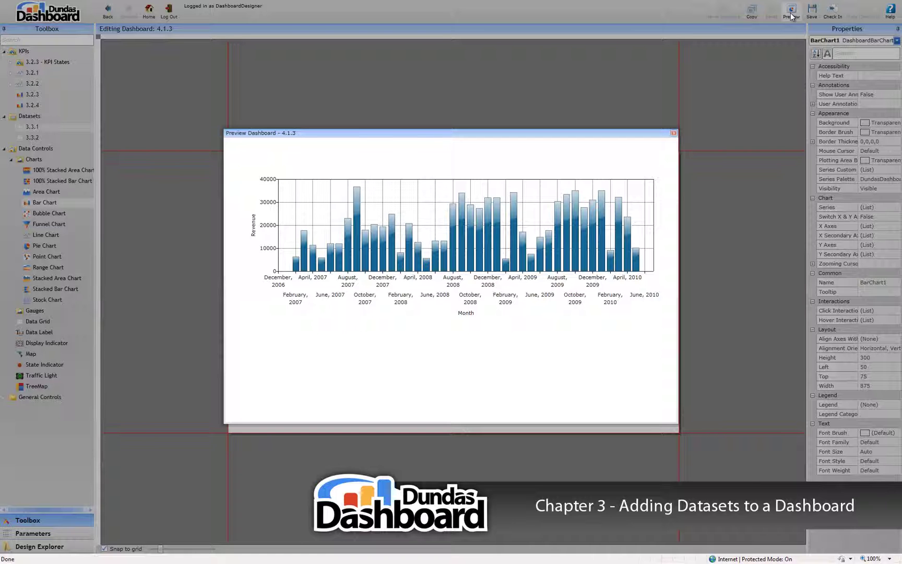
click(673, 133)
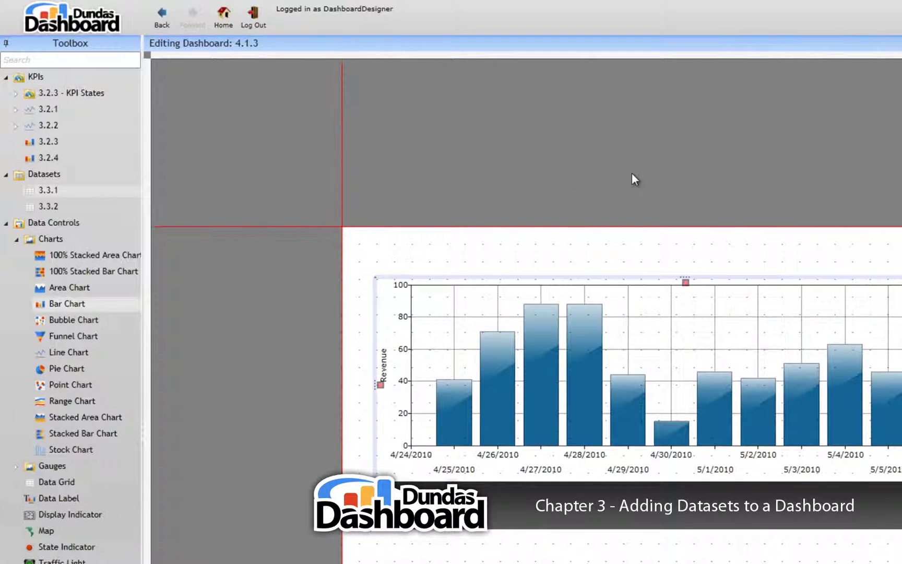
Bind dataset 3.3.1 again with Expense on the Y axis and Month on the X axis, then preview.
click(31, 194)
drag(262, 171, 449, 205)
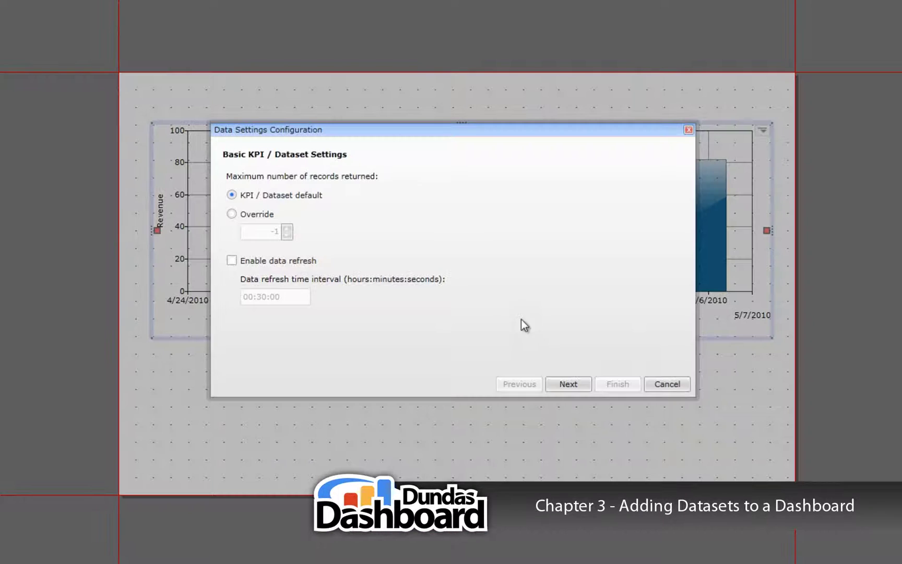
click(563, 384)
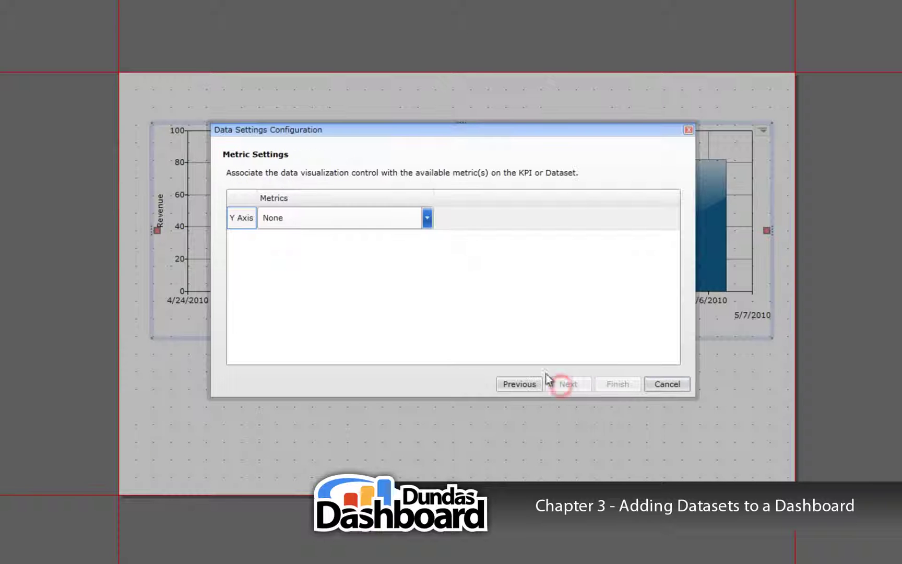
click(426, 217)
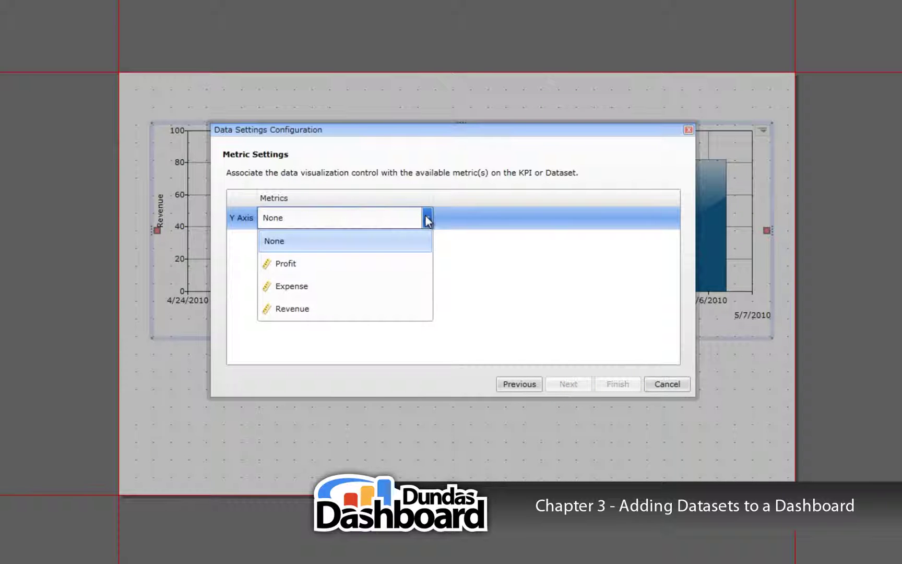
click(374, 286)
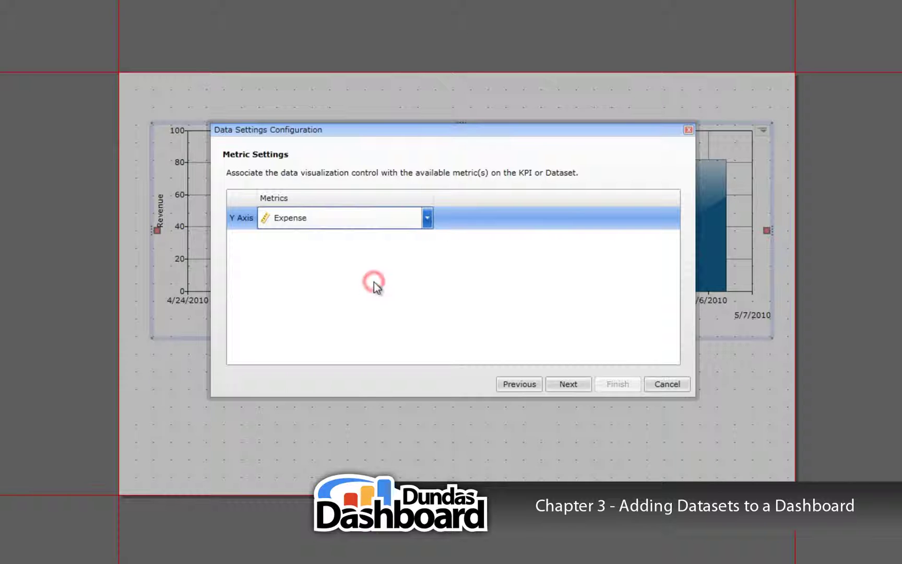
click(566, 383)
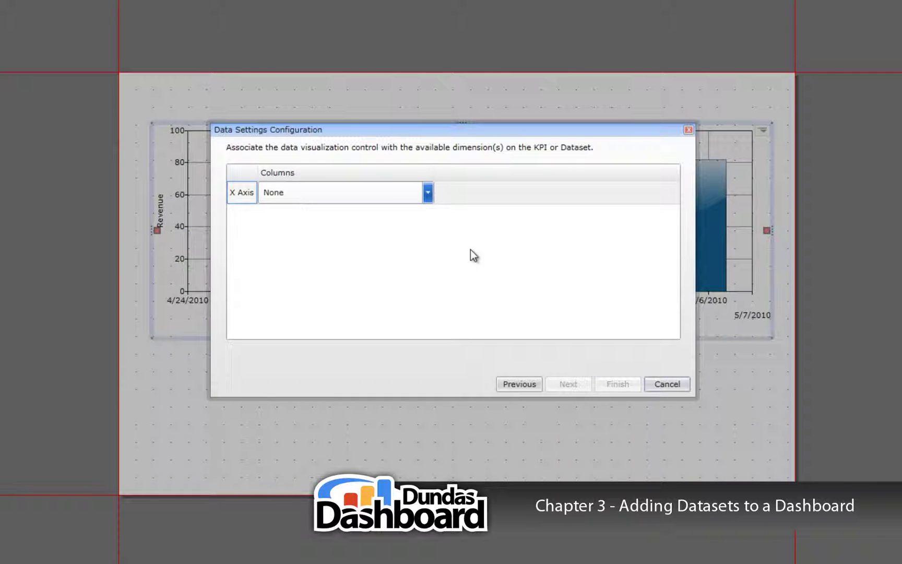
click(427, 193)
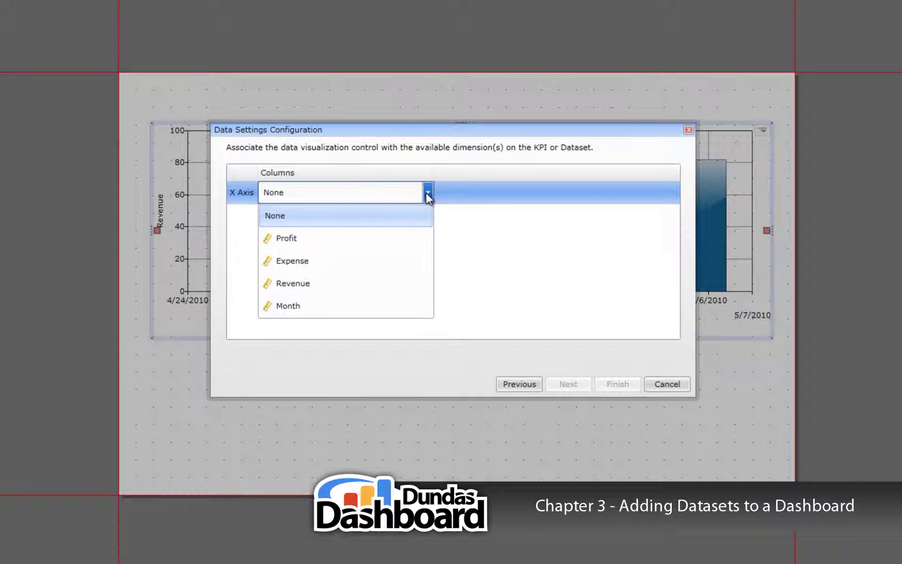
click(402, 306)
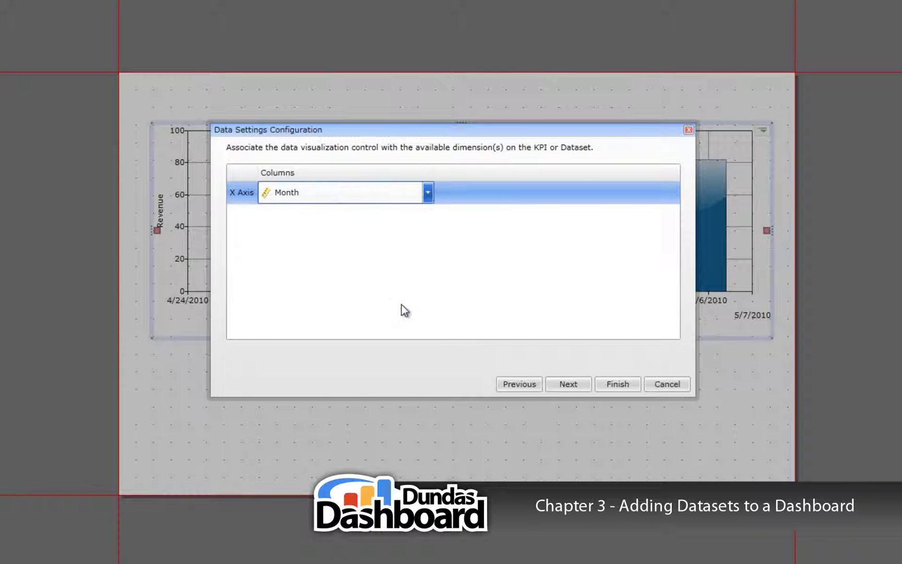
click(608, 385)
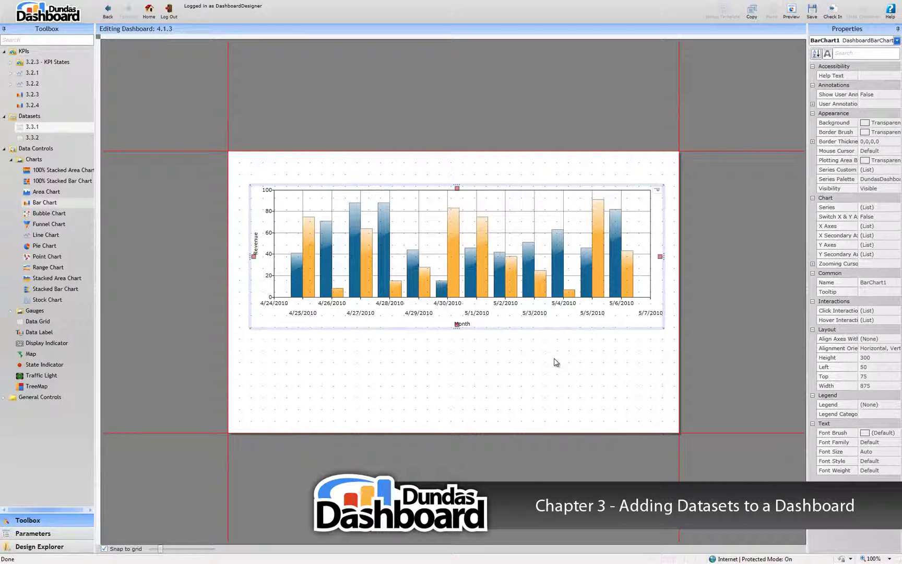
click(791, 11)
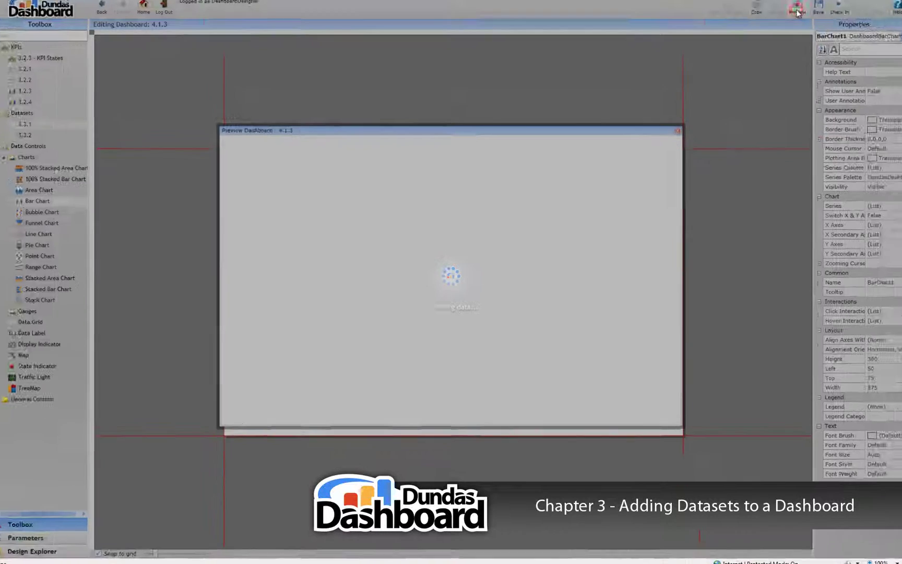